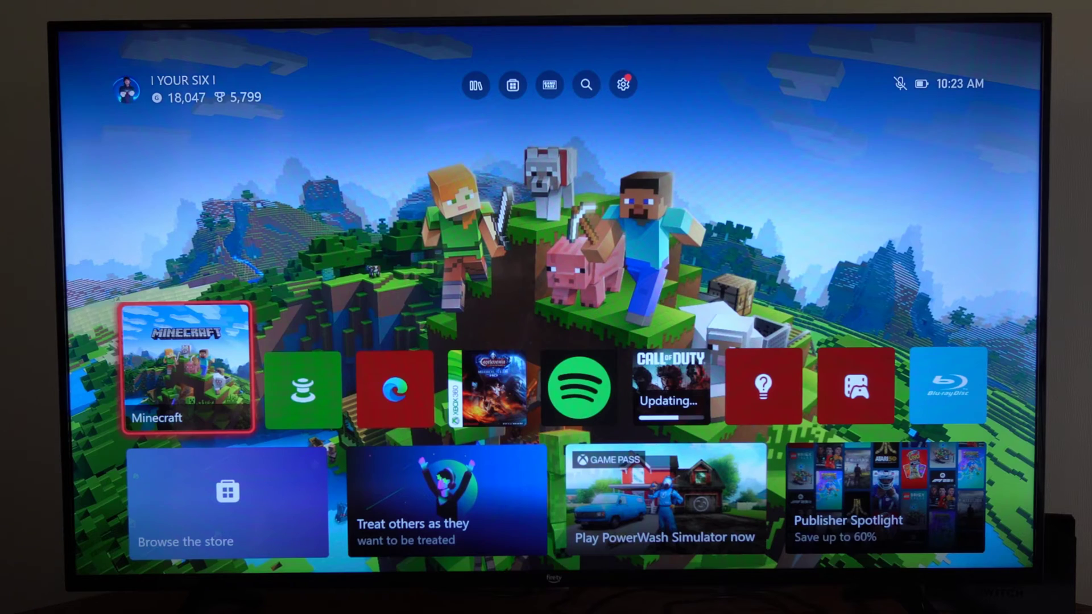
- Open console Settings from the gear in the top bar
{"action": "key", "text": "Up"}
{"action": "key", "text": "Right"}
{"action": "key", "text": "Right"}
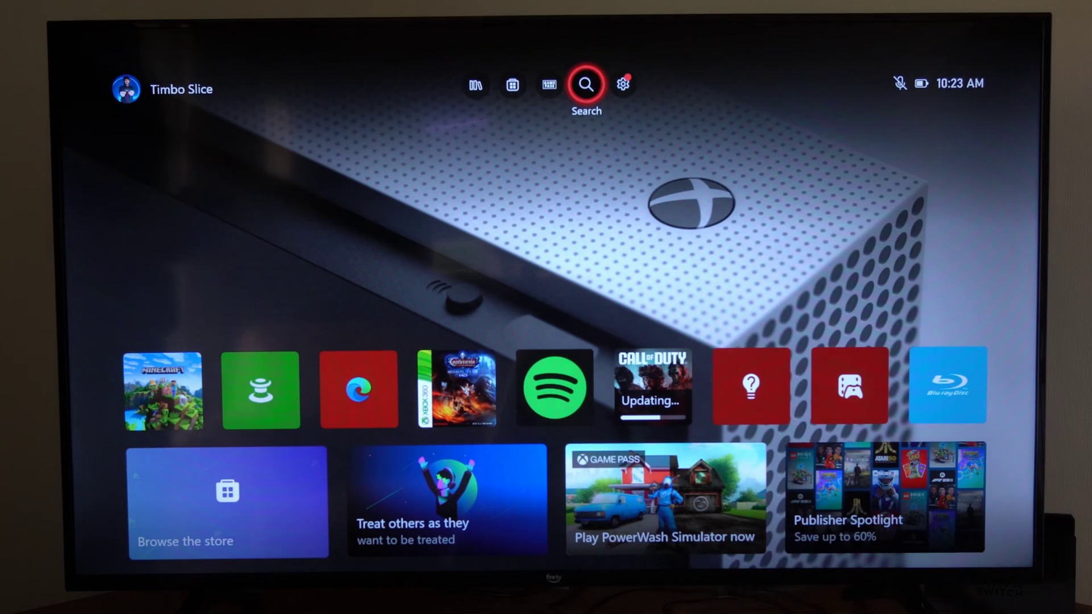
{"action": "key", "text": "Return"}
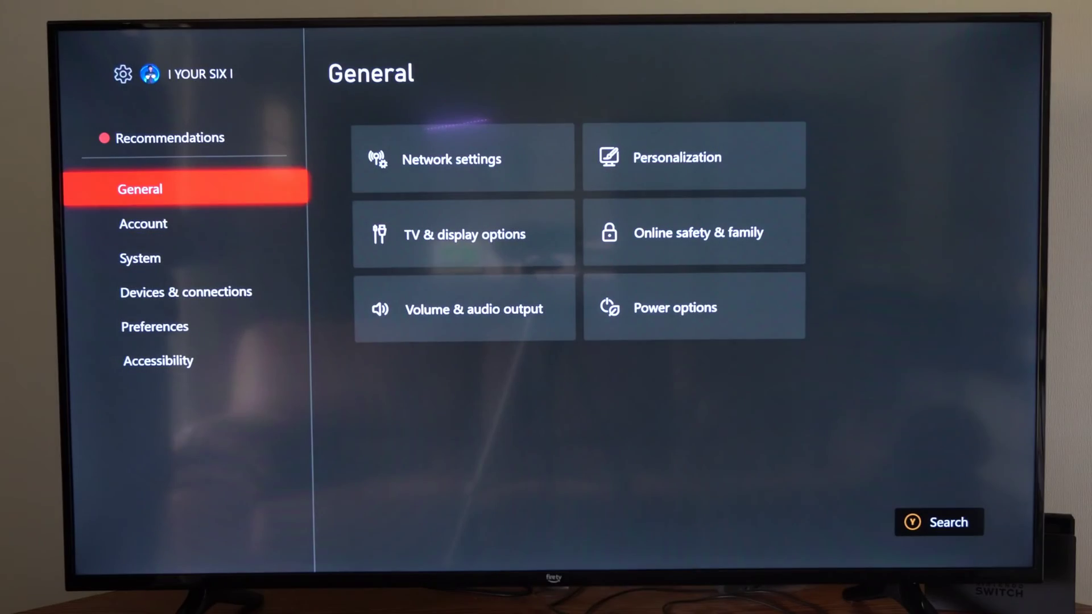
- Move to the Devices & connections category and highlight Blu-ray
{"action": "key", "text": "Down"}
{"action": "key", "text": "Down"}
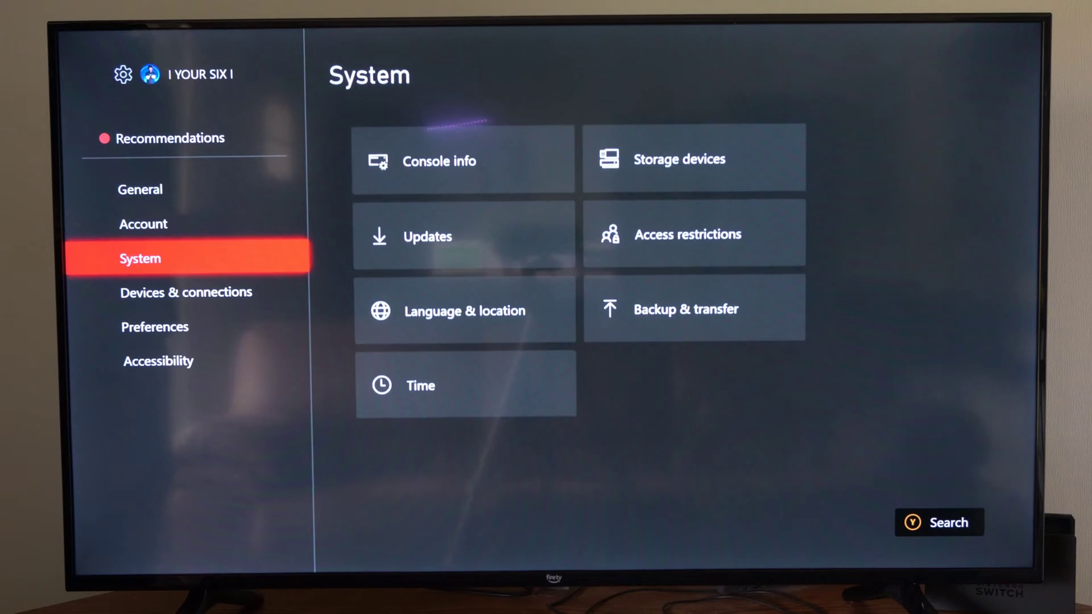
{"action": "key", "text": "Down"}
{"action": "key", "text": "Right"}
{"action": "key", "text": "Right"}
{"action": "key", "text": "Down"}
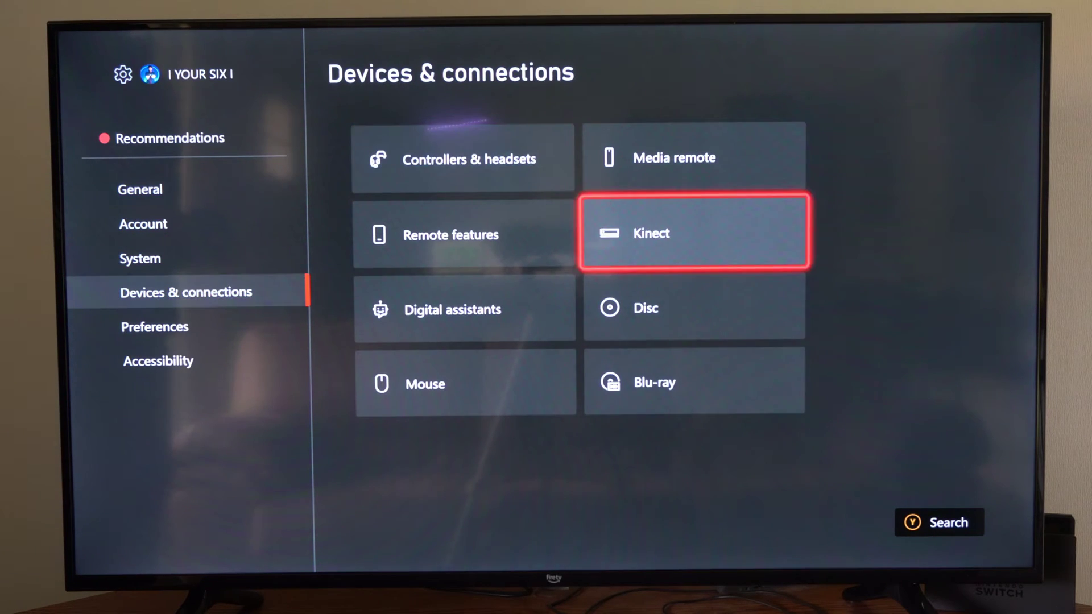
{"action": "key", "text": "Down"}
{"action": "key", "text": "Down"}
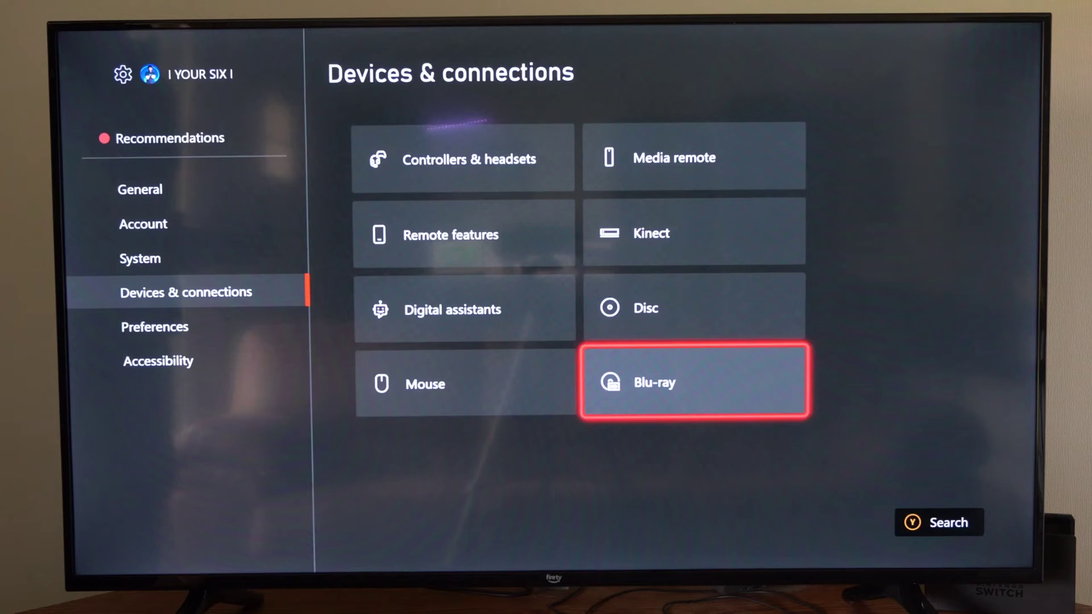
- Open the Blu-ray settings and choose Clear persistent storage under Persistent storage
{"action": "key", "text": "Return"}
{"action": "key", "text": "Down"}
{"action": "key", "text": "Down"}
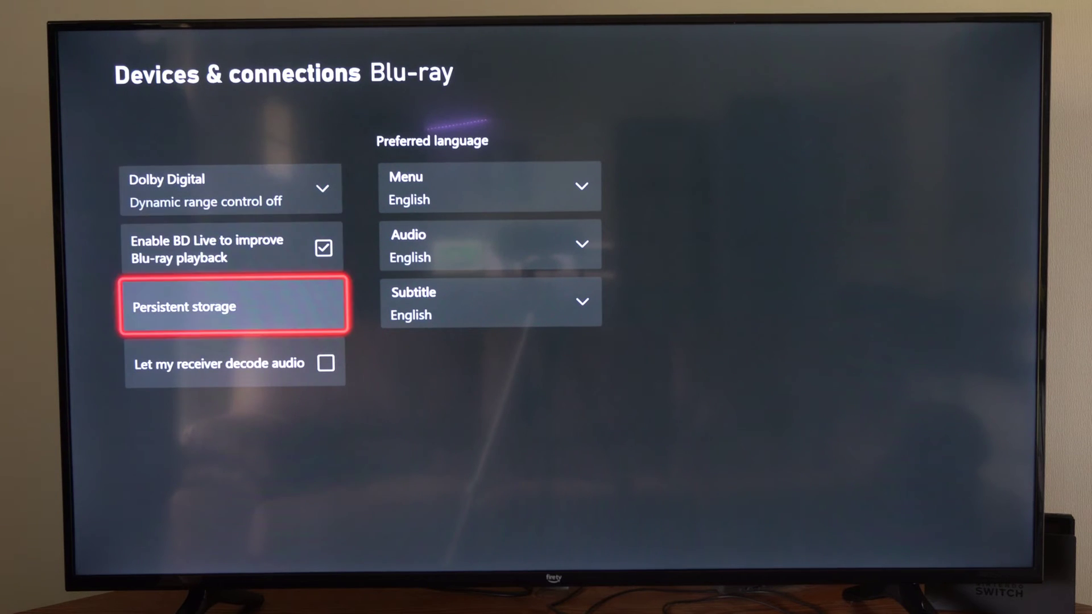
{"action": "key", "text": "Return"}
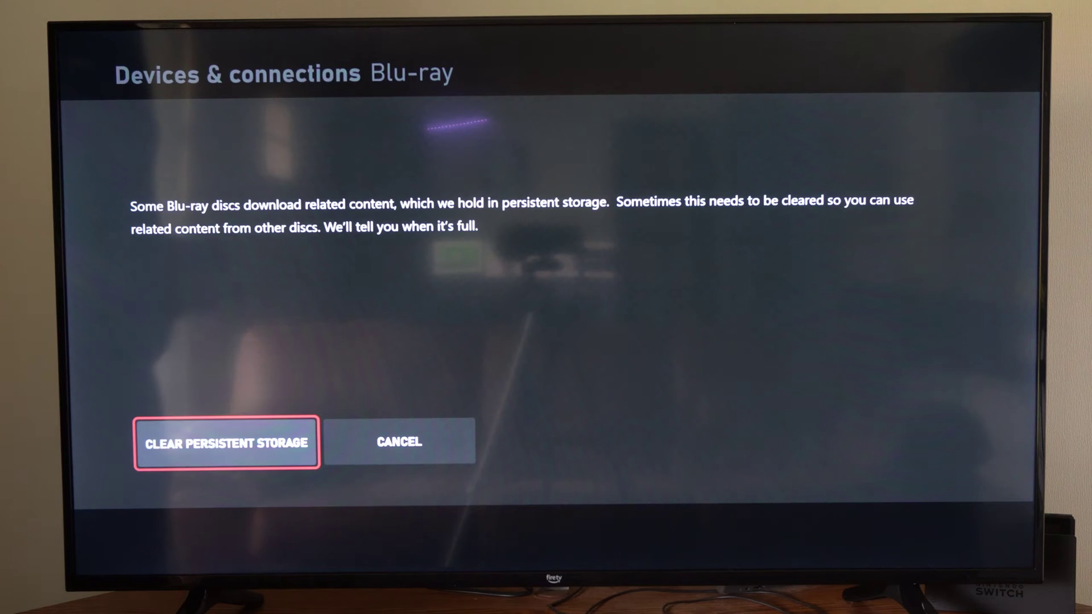
{"action": "key", "text": "Return"}
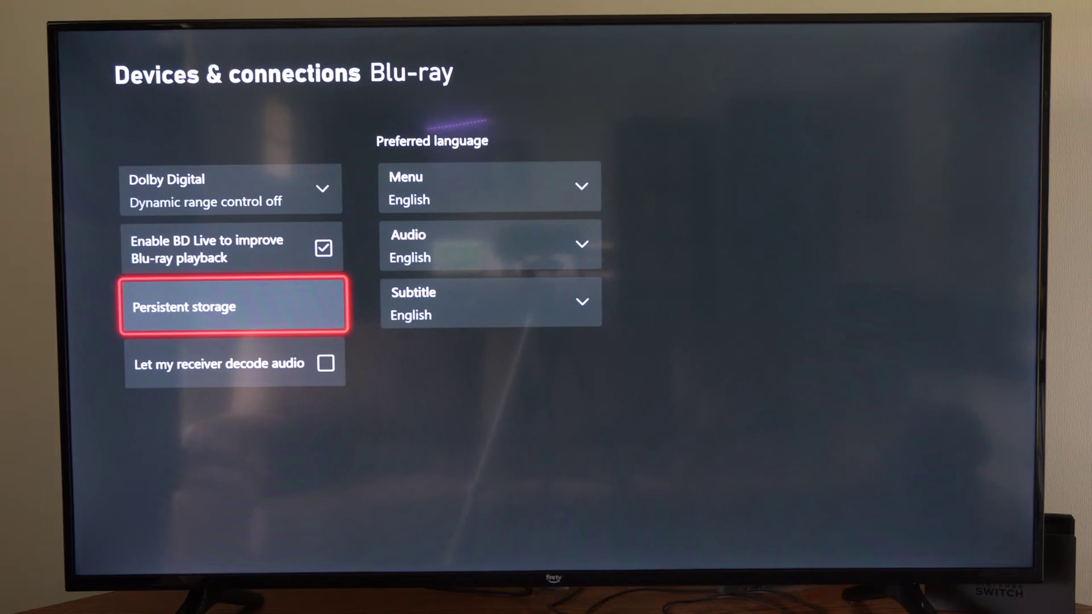
- Hold the Xbox button to show the power menu with Turn off console
{"action": "key", "text": "super"}
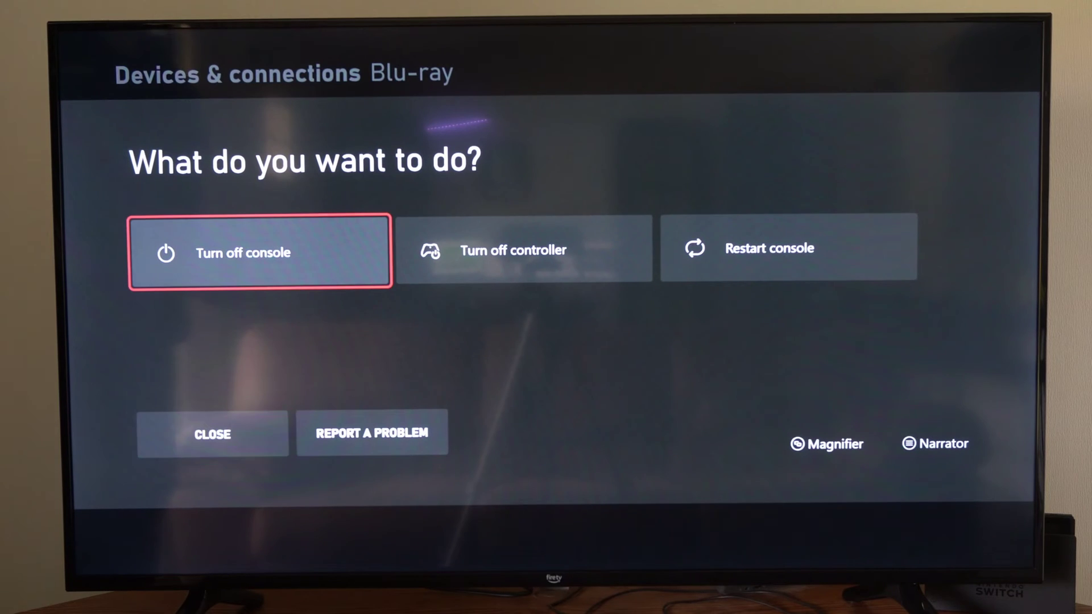